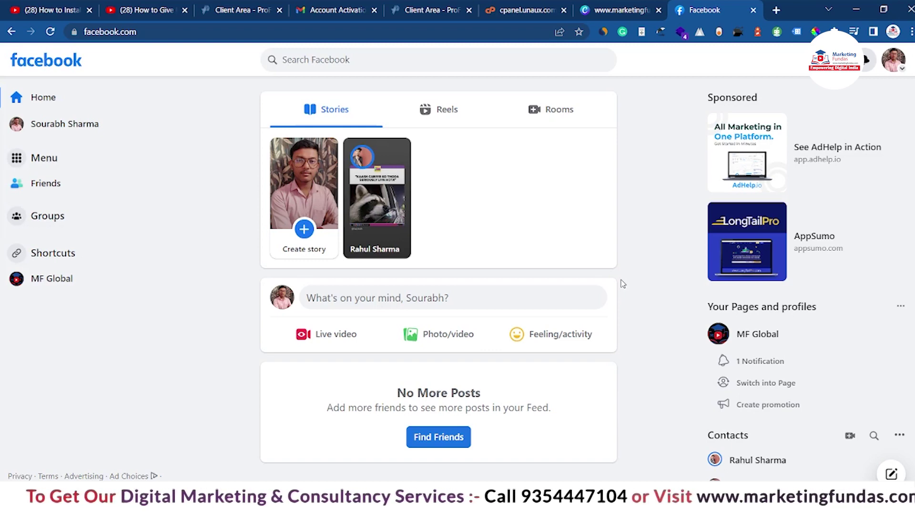
Switch to acting as the MF Global Page and reload its home feed.
click(898, 69)
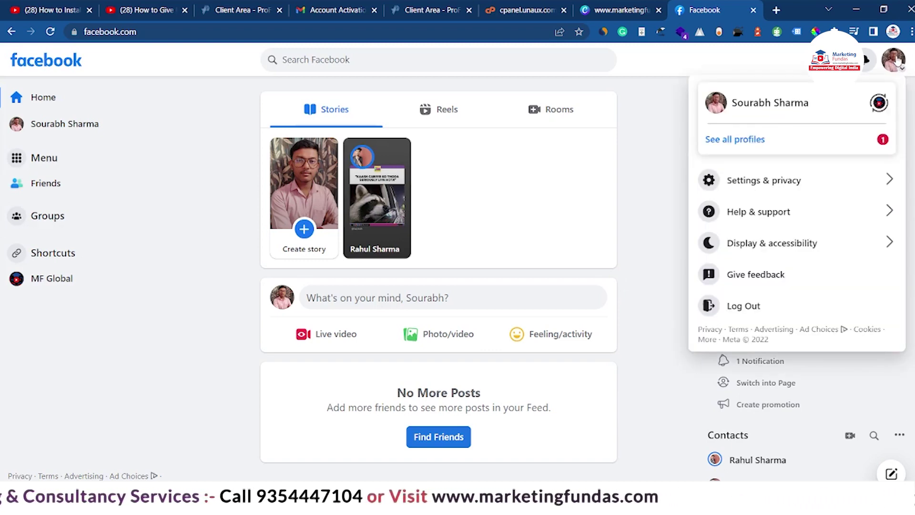
click(882, 104)
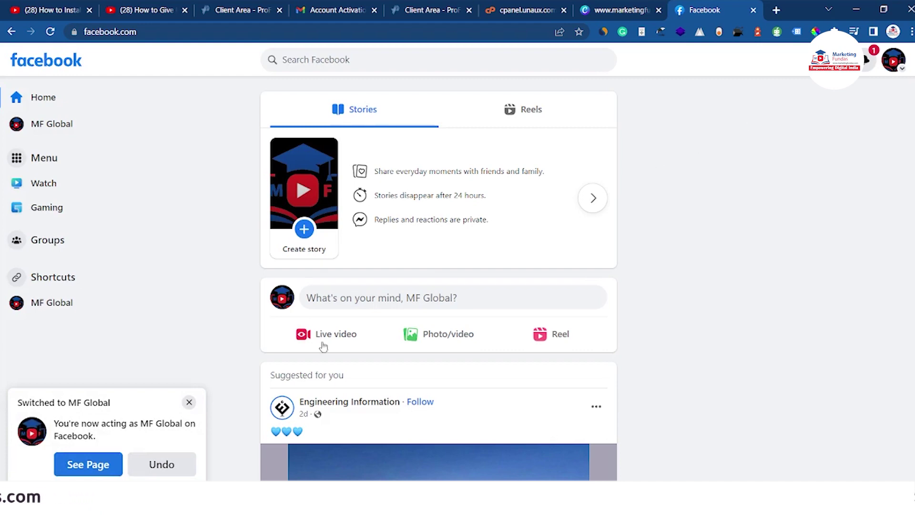
click(191, 405)
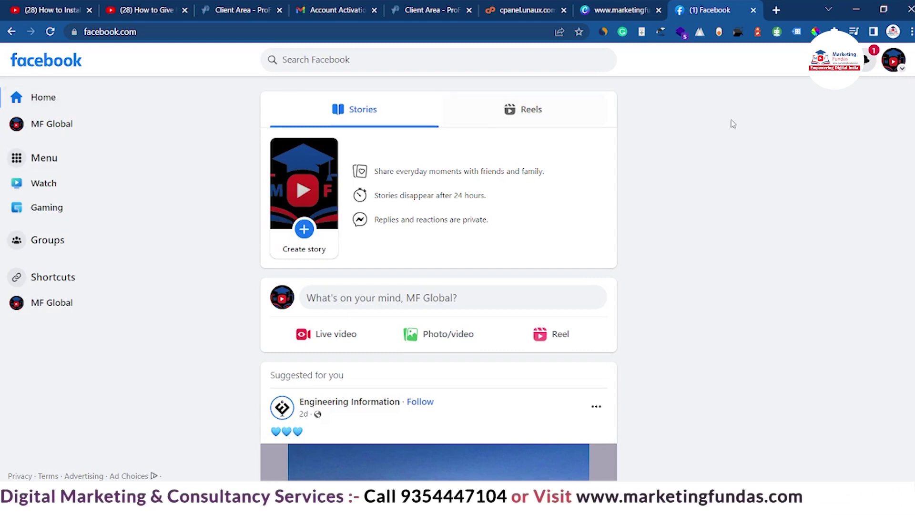
click(43, 97)
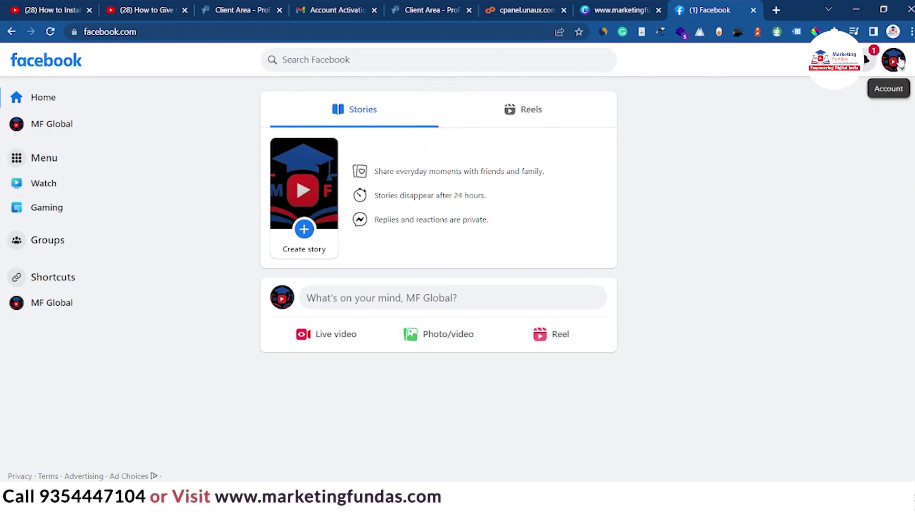
Switch back to the personal profile and rerun a recent search for a friend.
click(869, 88)
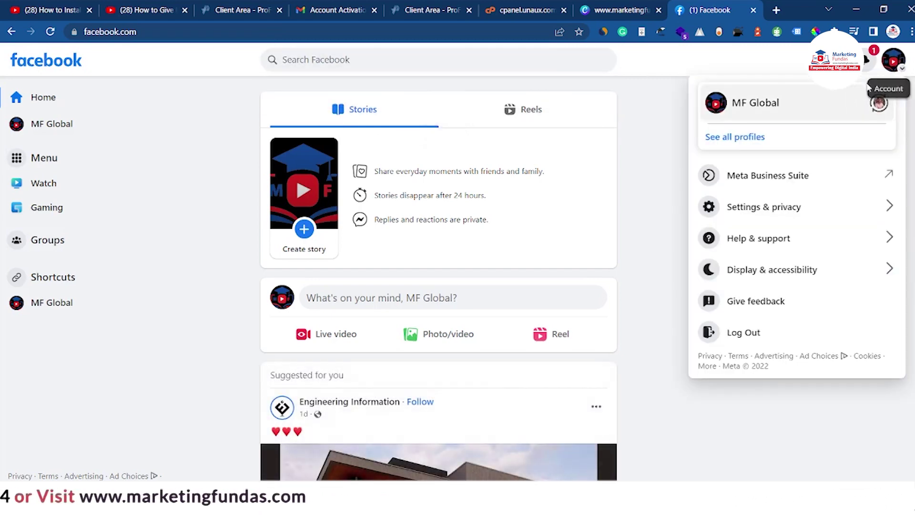
click(755, 118)
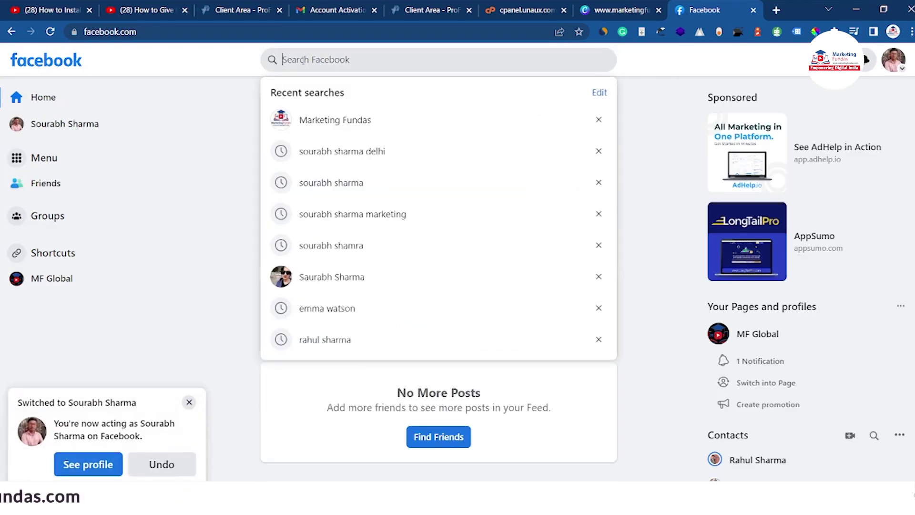
click(361, 348)
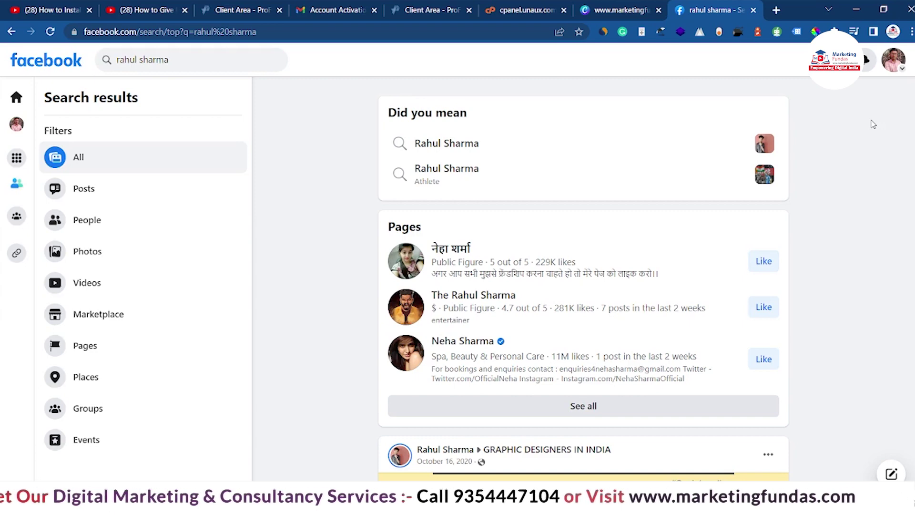
Switch to MF Global again and open its Page profile showing 0 likes and 0 followers.
click(893, 60)
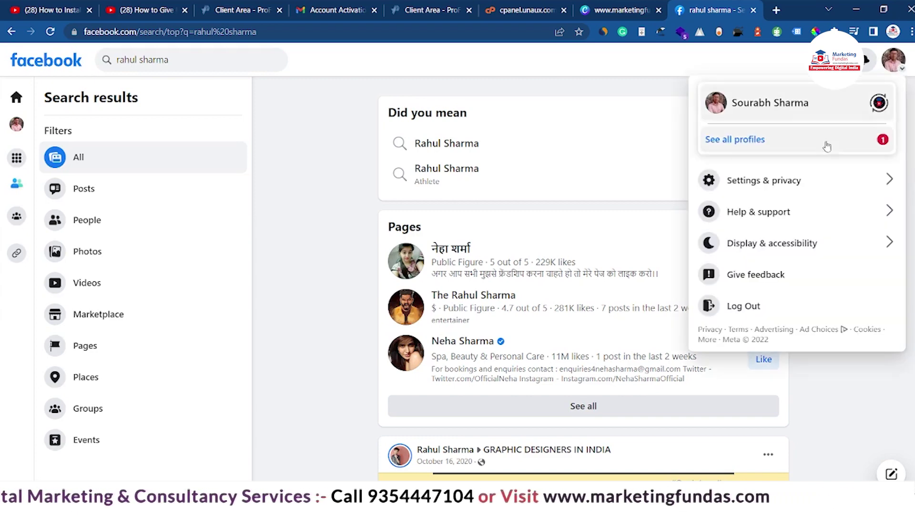
click(879, 103)
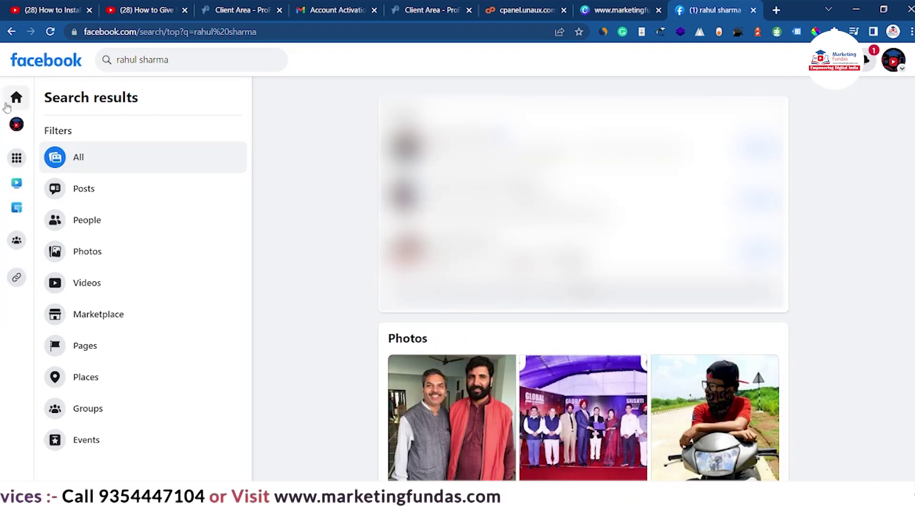
click(17, 125)
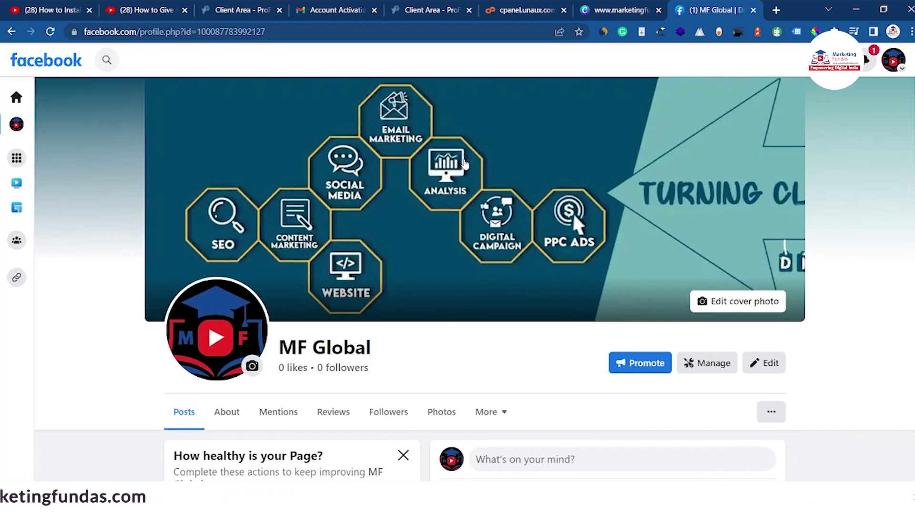
Open the Page and tagging privacy settings from the MF Global Page's more-options menu.
scroll(860, 193, down, 1)
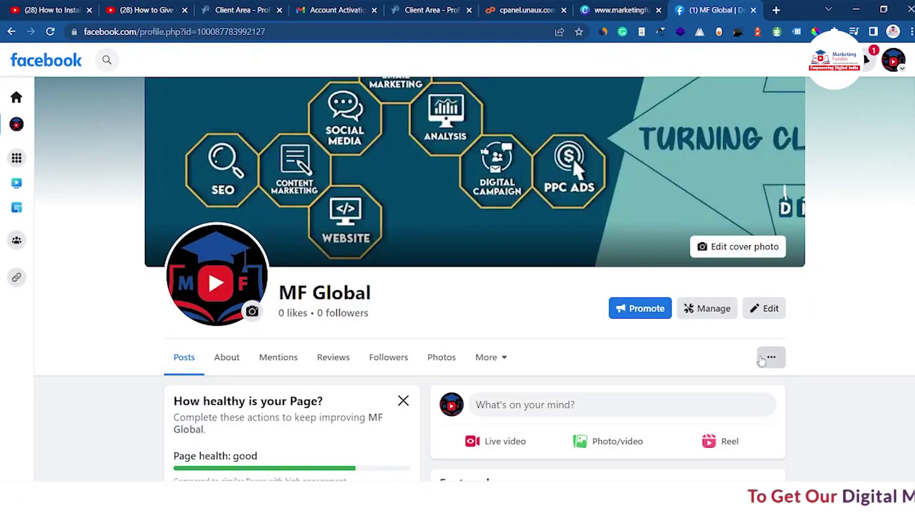
click(771, 357)
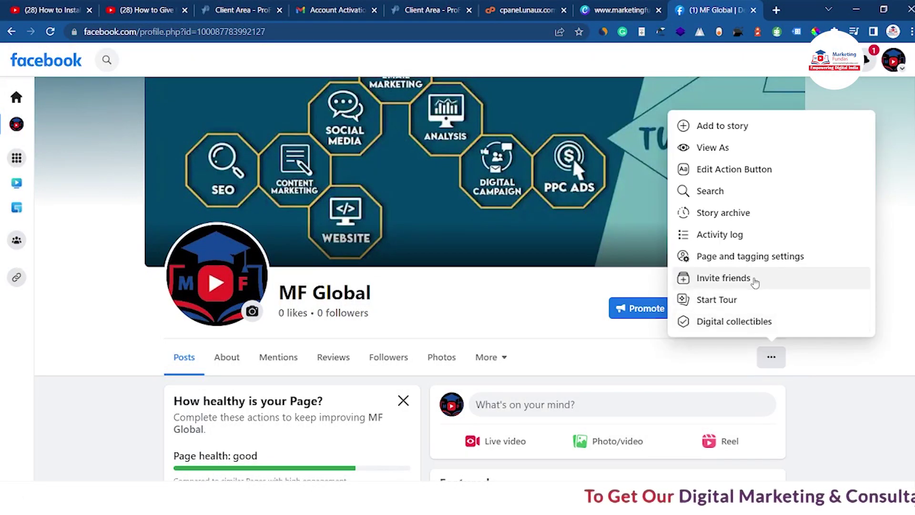
click(752, 256)
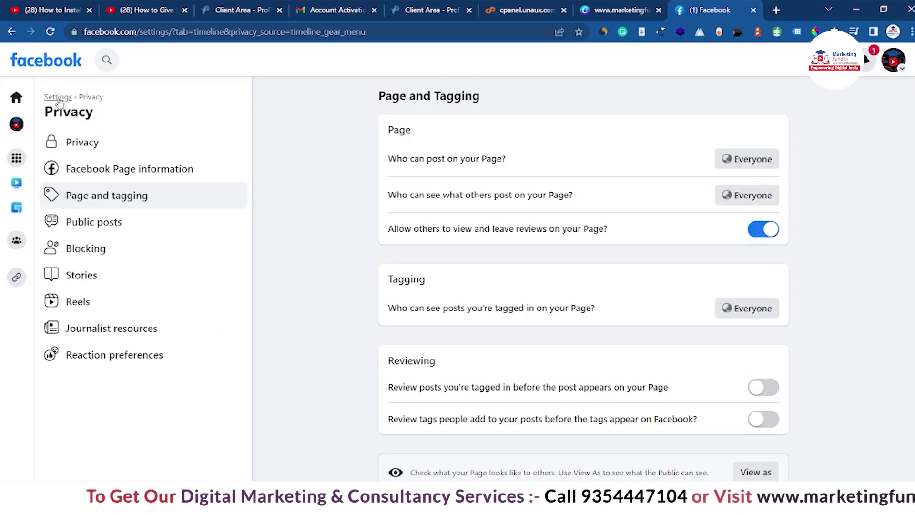
Go up to the main Settings and open Page access under New Pages Experience.
click(59, 98)
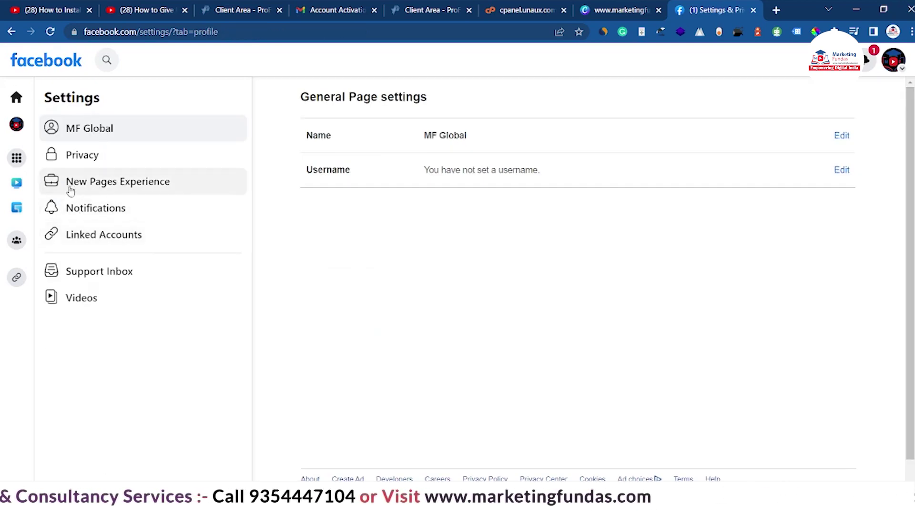
click(126, 190)
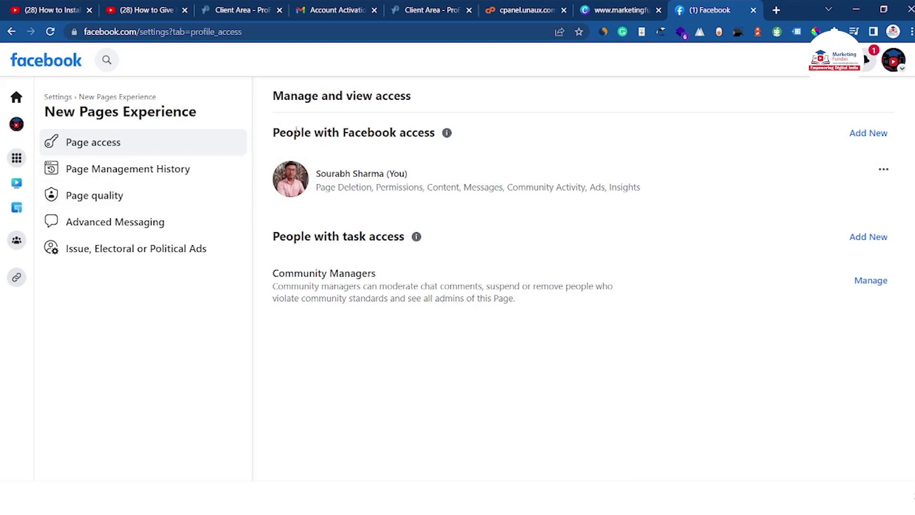
Add a new person by searching their personal account and enable full control of the Page.
click(858, 136)
click(558, 382)
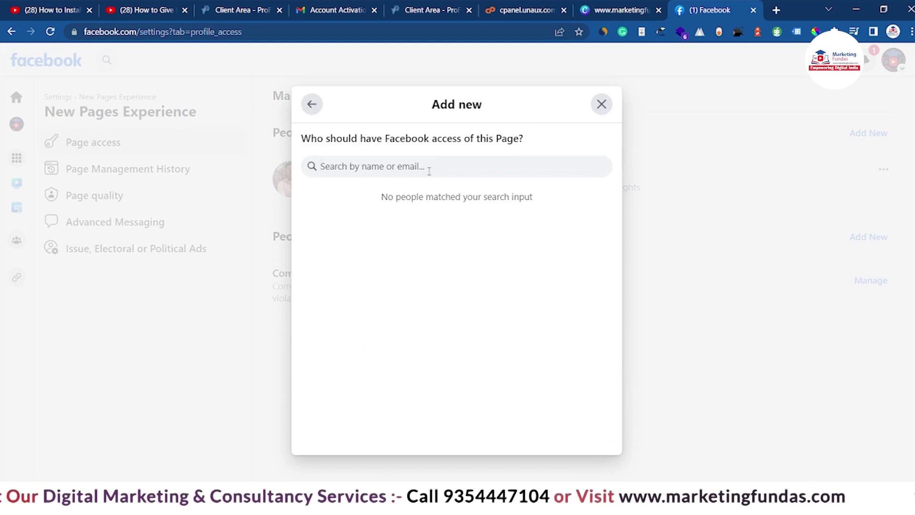
text(sou)
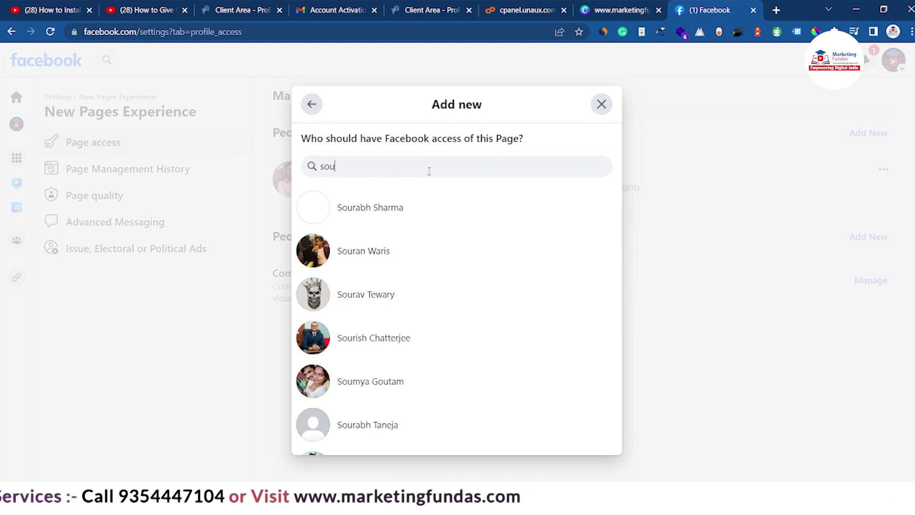
text(ra)
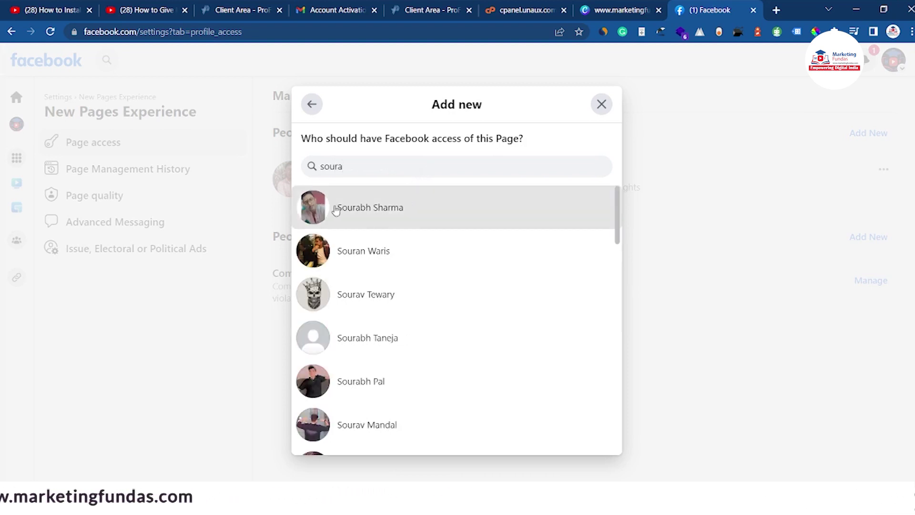
click(390, 209)
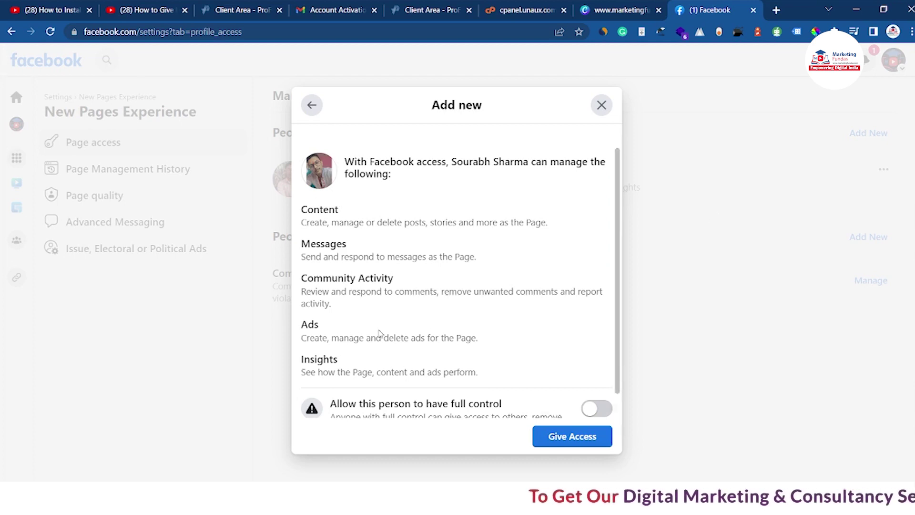
click(415, 398)
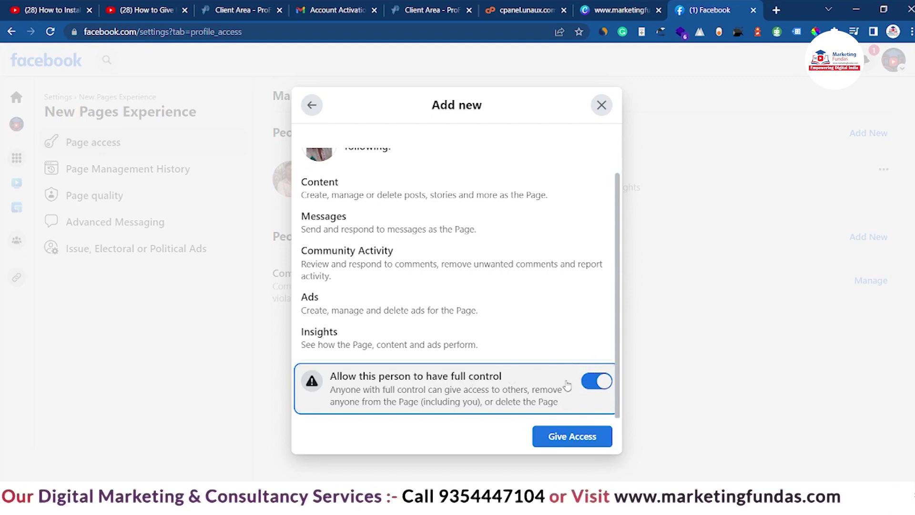
Give the person full-control access, confirming with the account password.
click(574, 437)
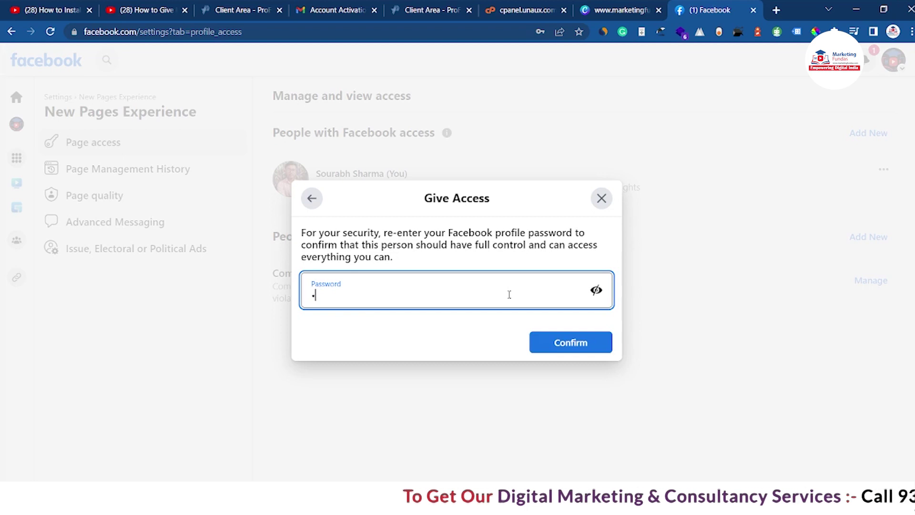
text(********)
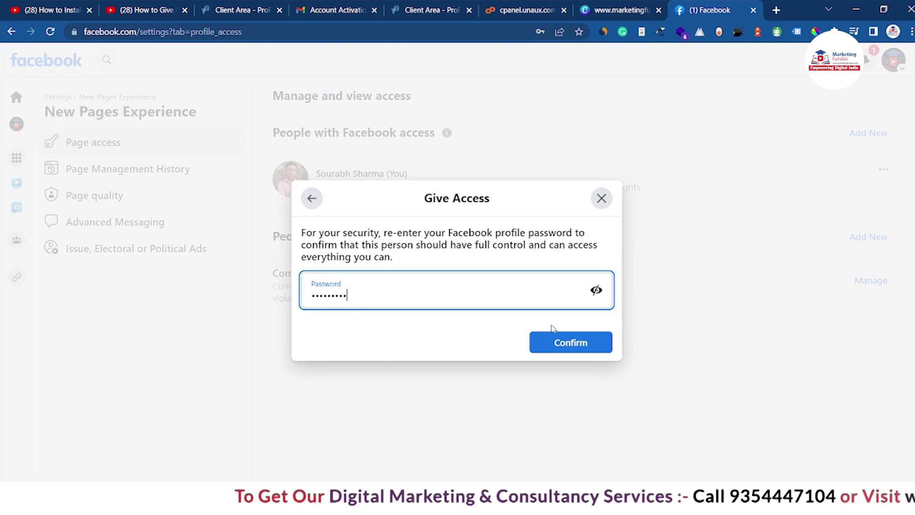
click(563, 342)
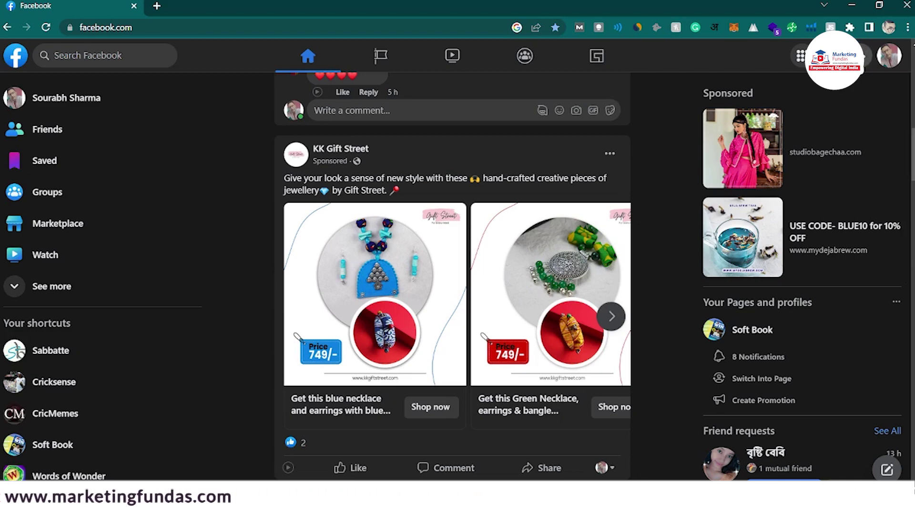
From the notifications, open the invitation to manage MF Global's Page and start reviewing it.
click(861, 55)
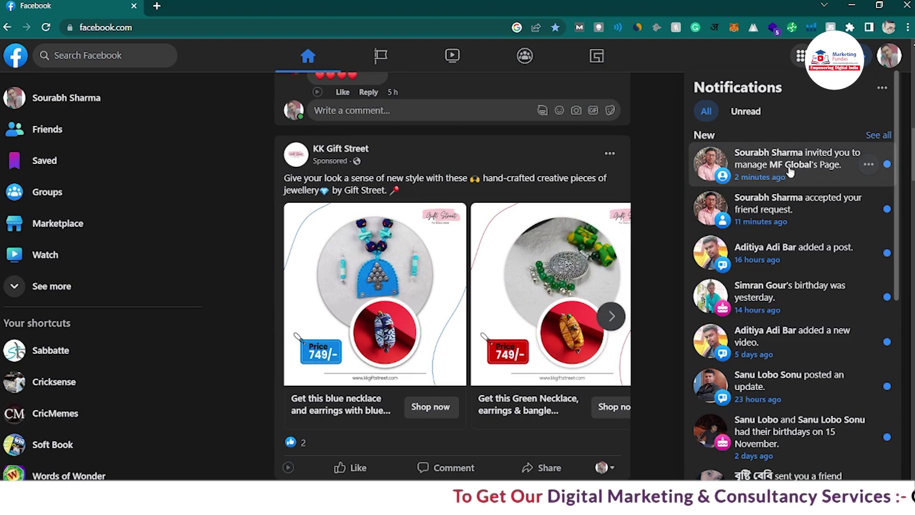
click(805, 170)
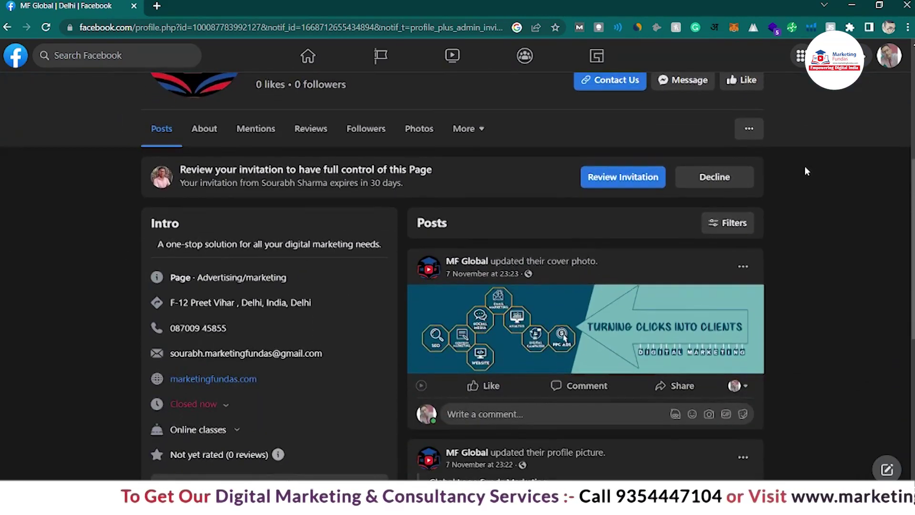
scroll(807, 171, down, 5)
scroll(806, 170, up, 10)
scroll(807, 171, down, 2)
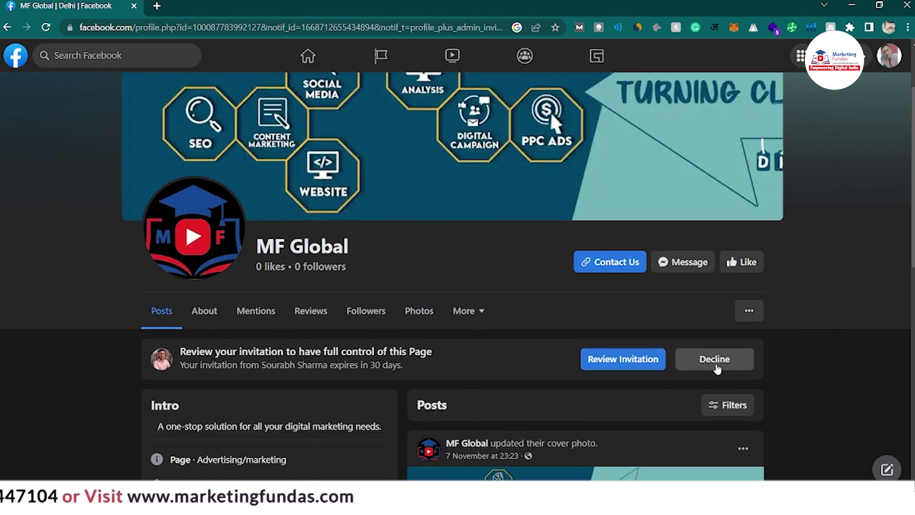
click(647, 363)
Review the listed permissions and accept full control of the MF Global Page.
scroll(466, 203, down, 1)
scroll(464, 202, up, 1)
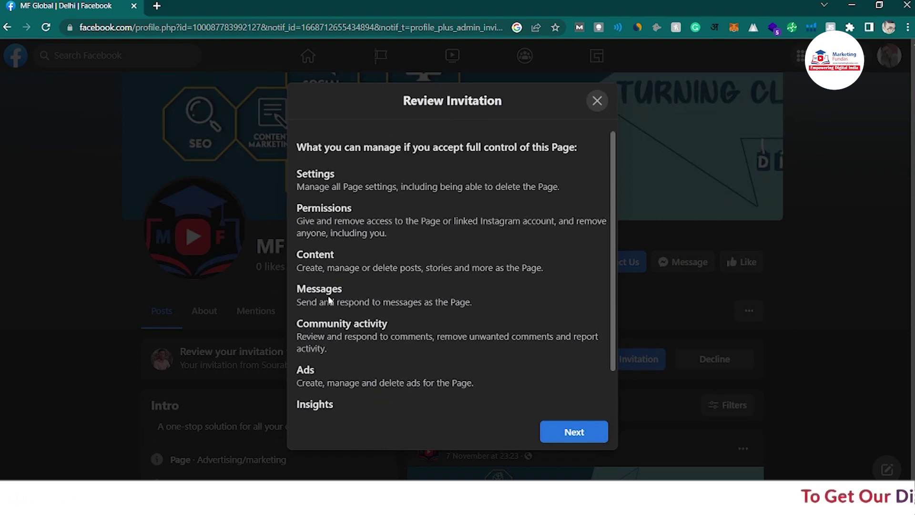
scroll(329, 303, down, 1)
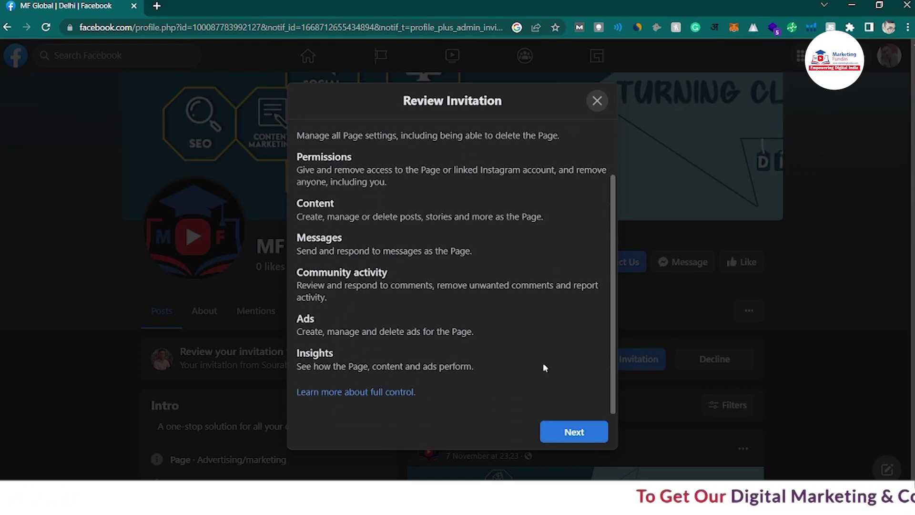
scroll(578, 310, up, 1)
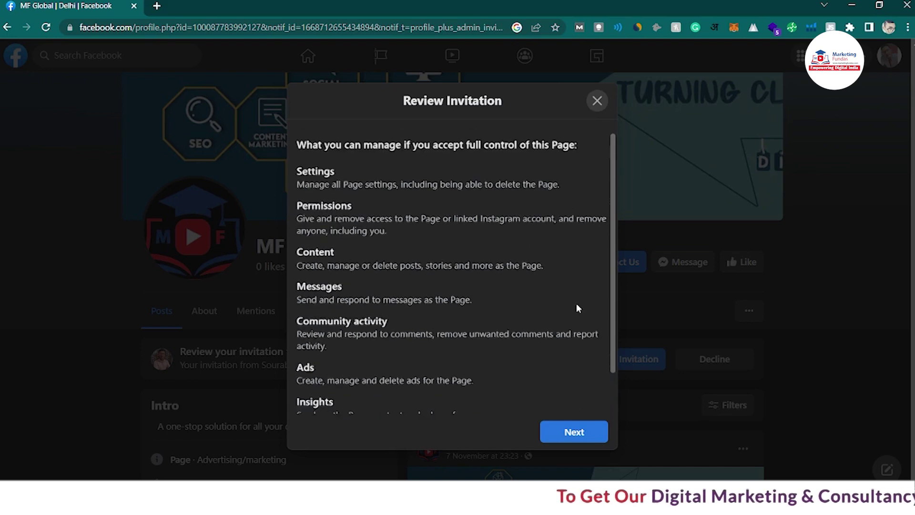
click(570, 433)
click(561, 369)
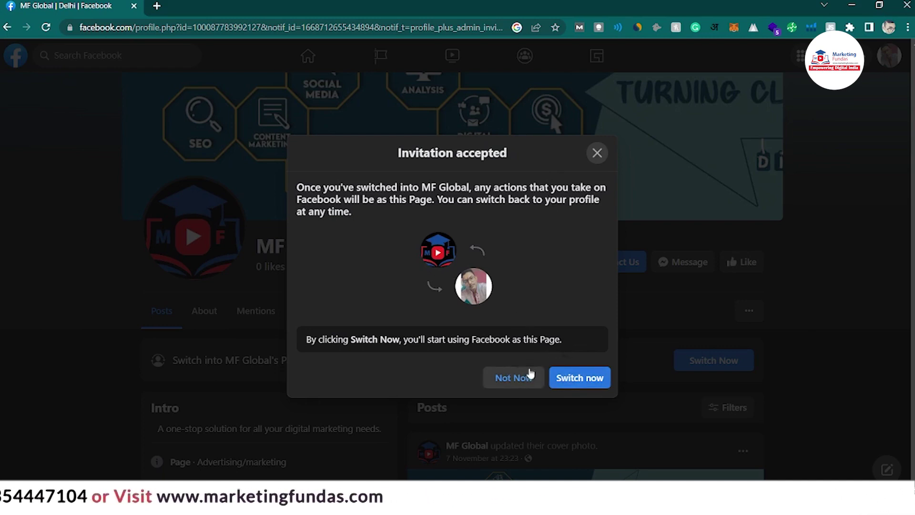
Decline switching into the Page, staying on the personal profile.
click(508, 390)
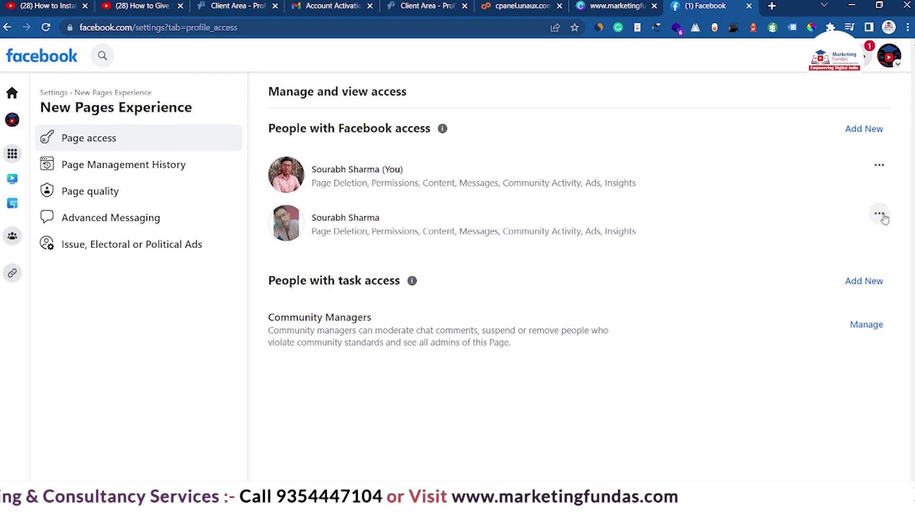
Remove the second admin's access with password confirmation, then reload the Page access list.
click(879, 216)
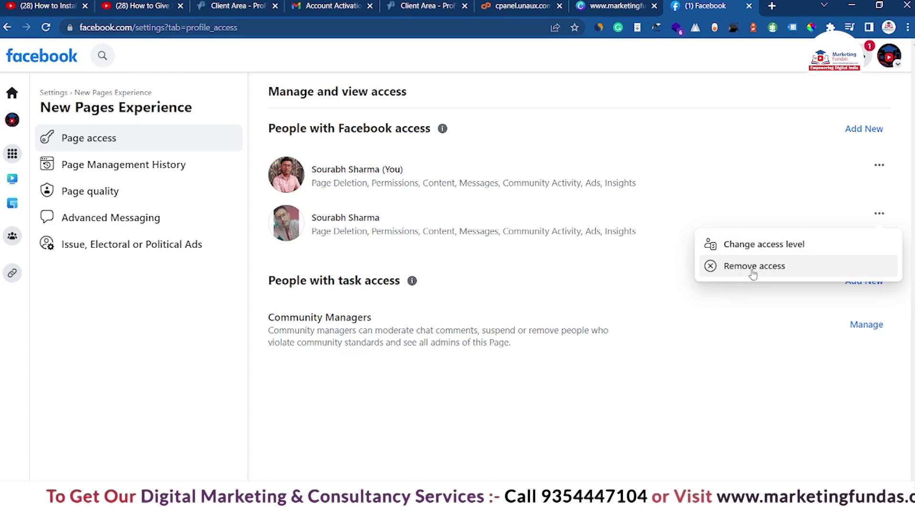
click(800, 271)
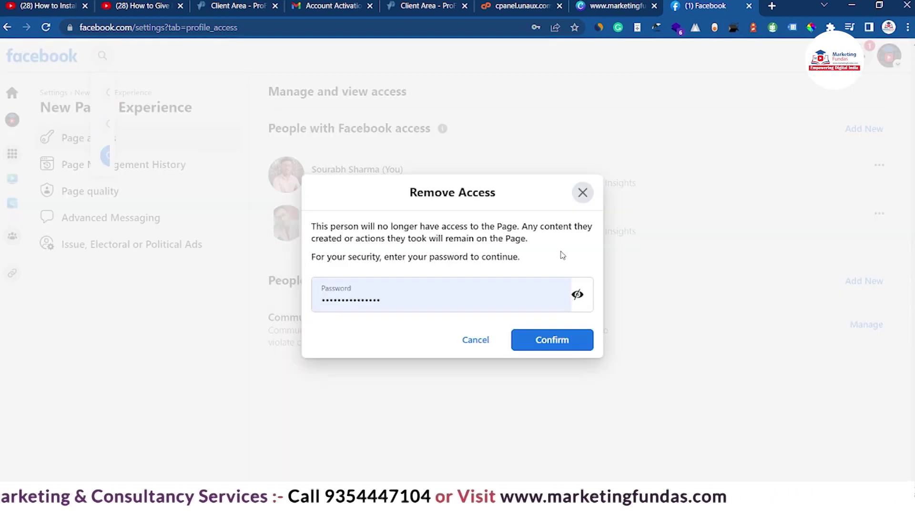
drag(454, 289, 317, 303)
key(BackSpace)
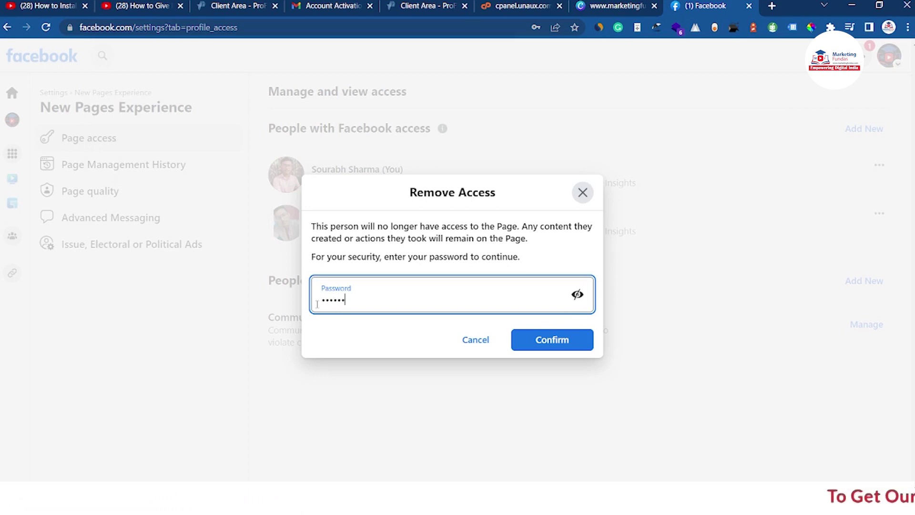
click(552, 340)
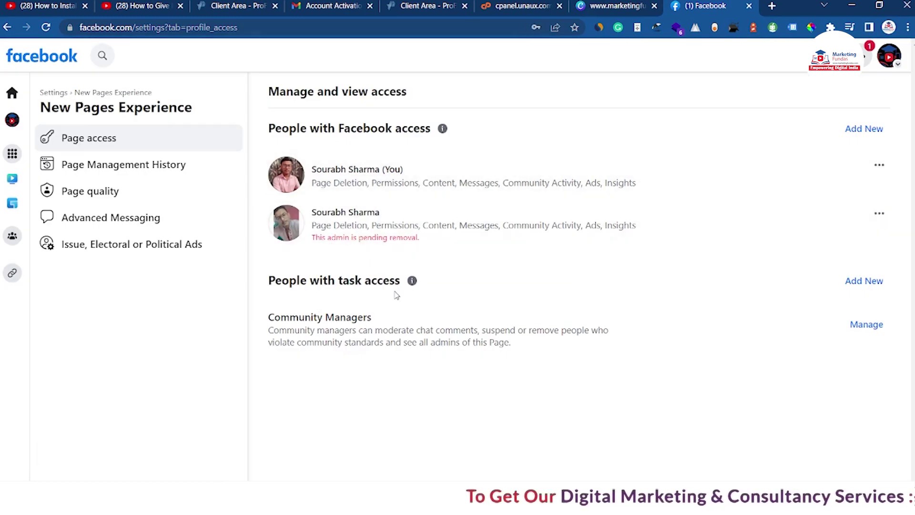
click(217, 162)
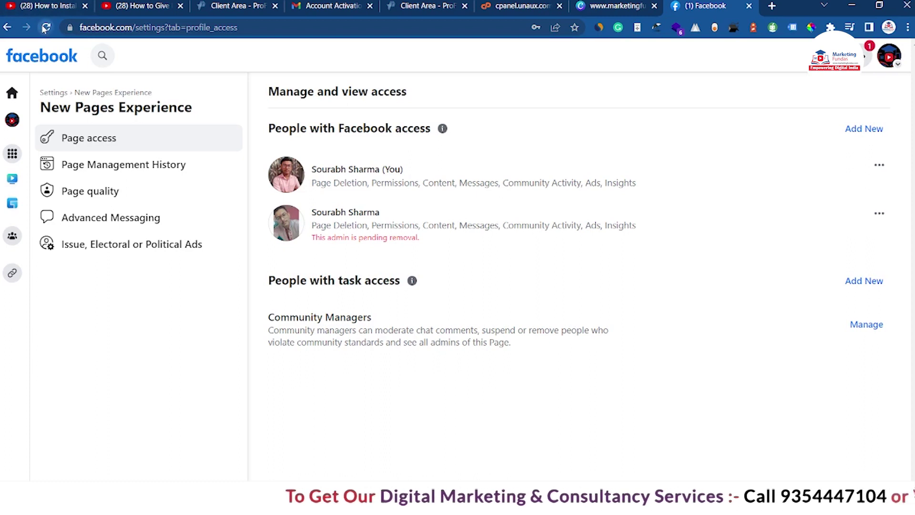